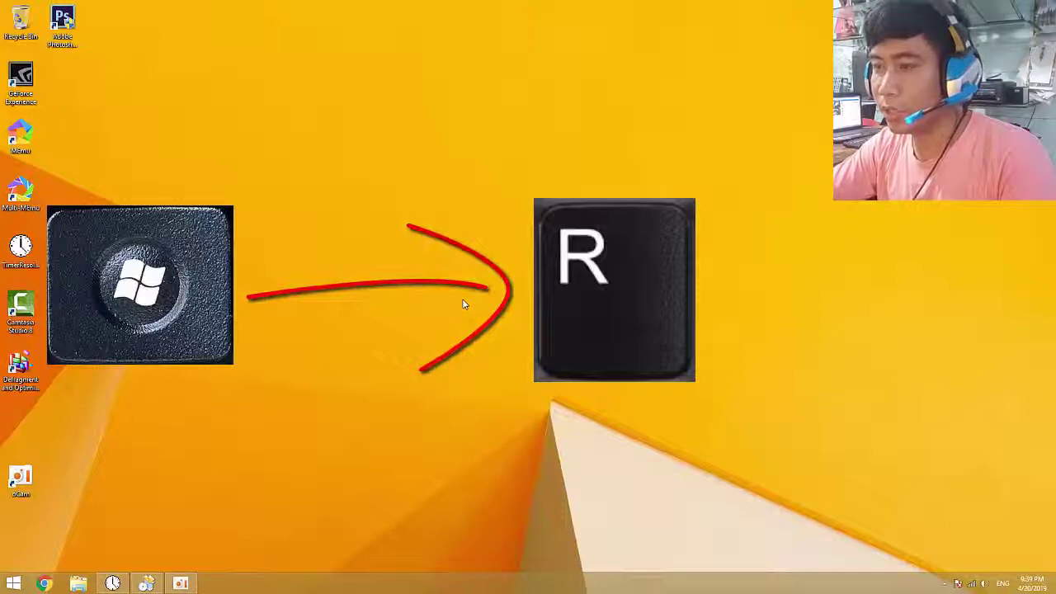
- Open the user's temporary files folder by running %temp% from the Run dialog
key(super+r)
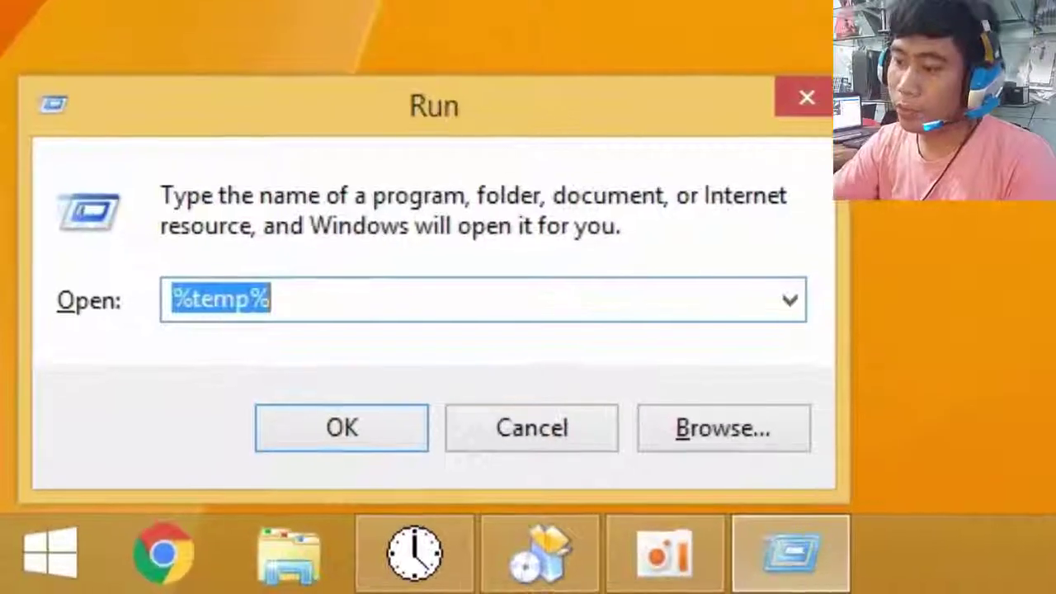
key(BackSpace)
text(%te)
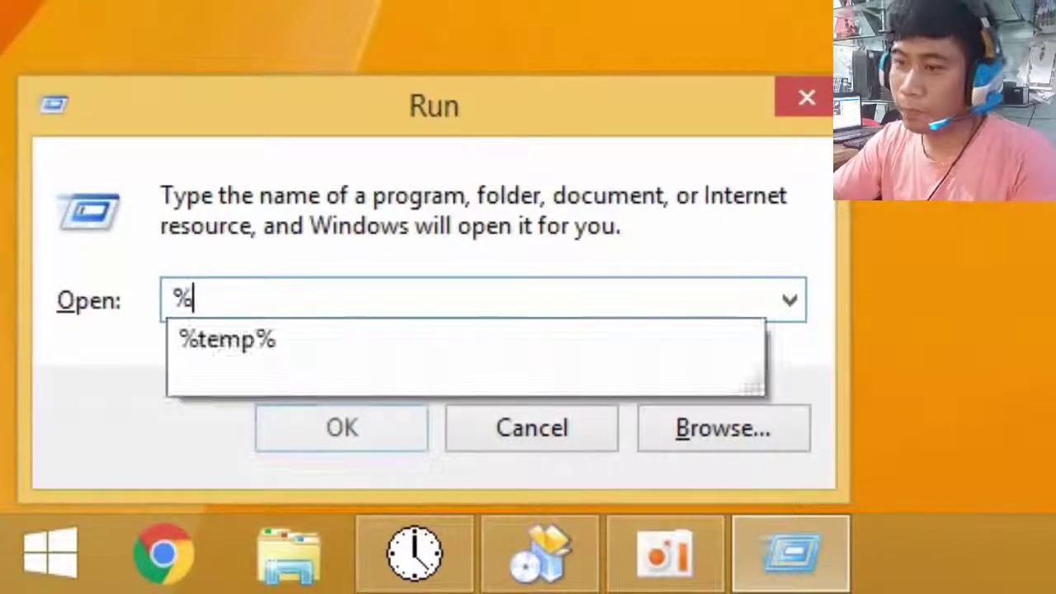
text(mp)
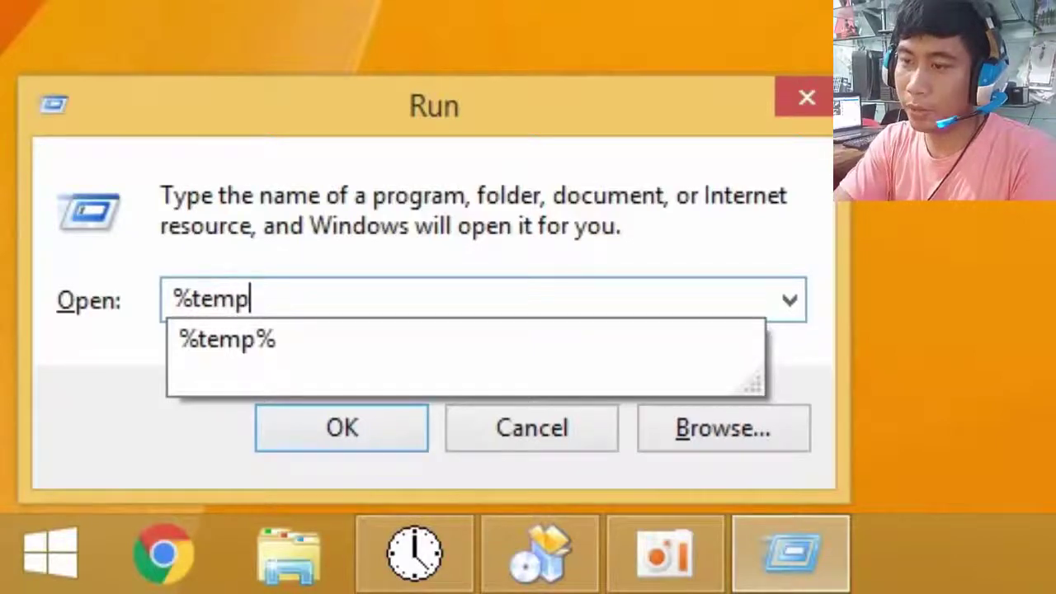
text(%)
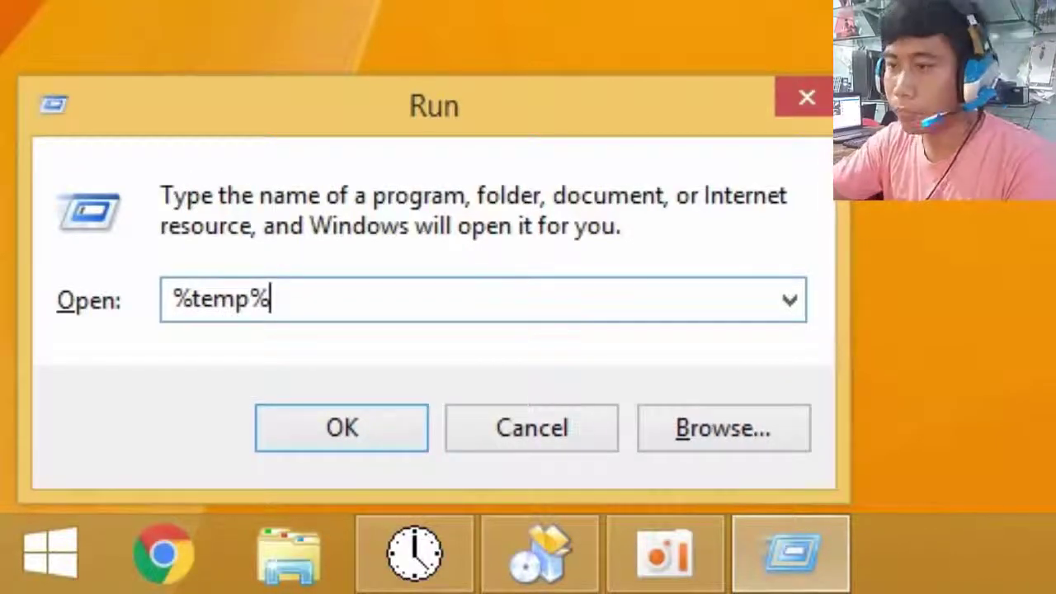
click(396, 446)
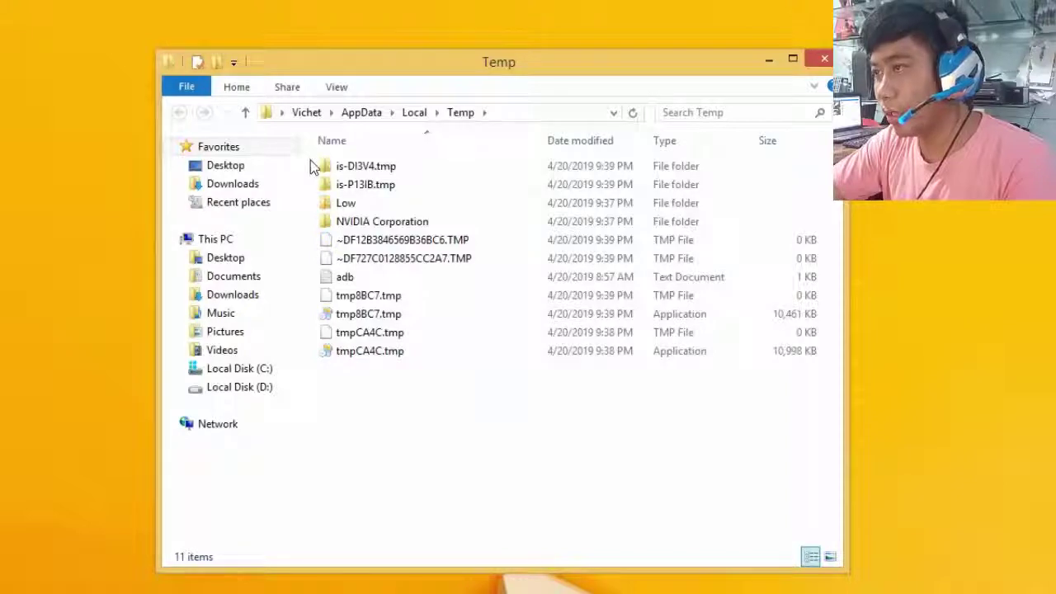
- Delete all items in the Temp folder, skipping all current items that are in use or cannot be found
drag(312, 163, 440, 391)
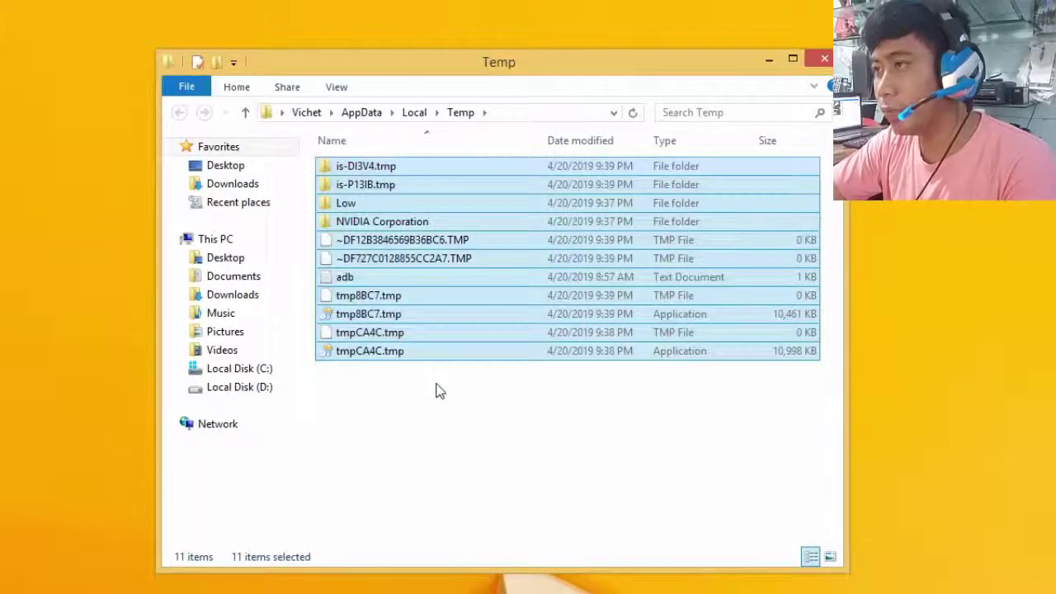
right_click(407, 274)
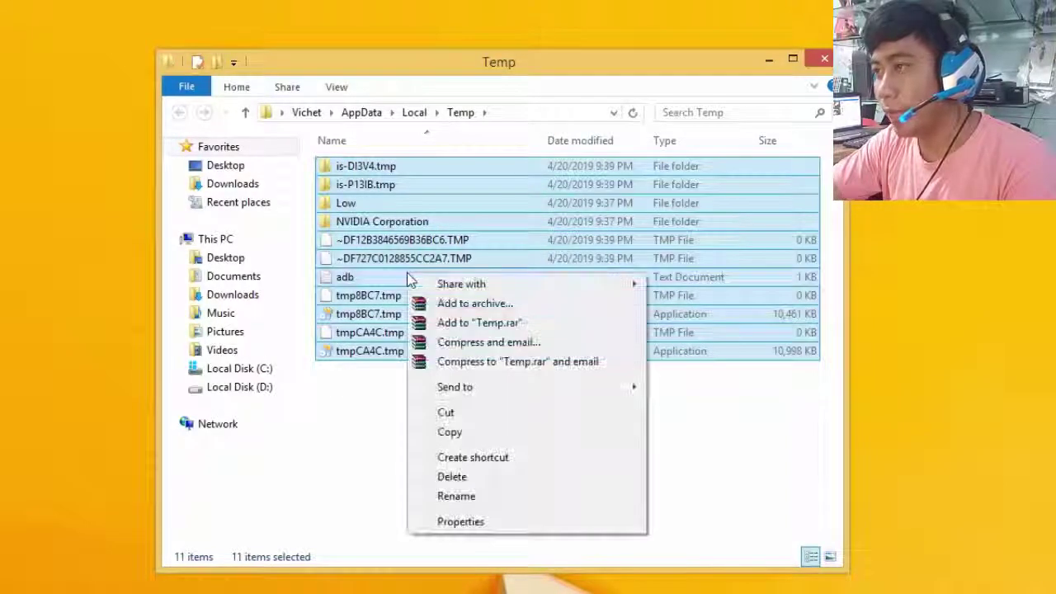
click(503, 481)
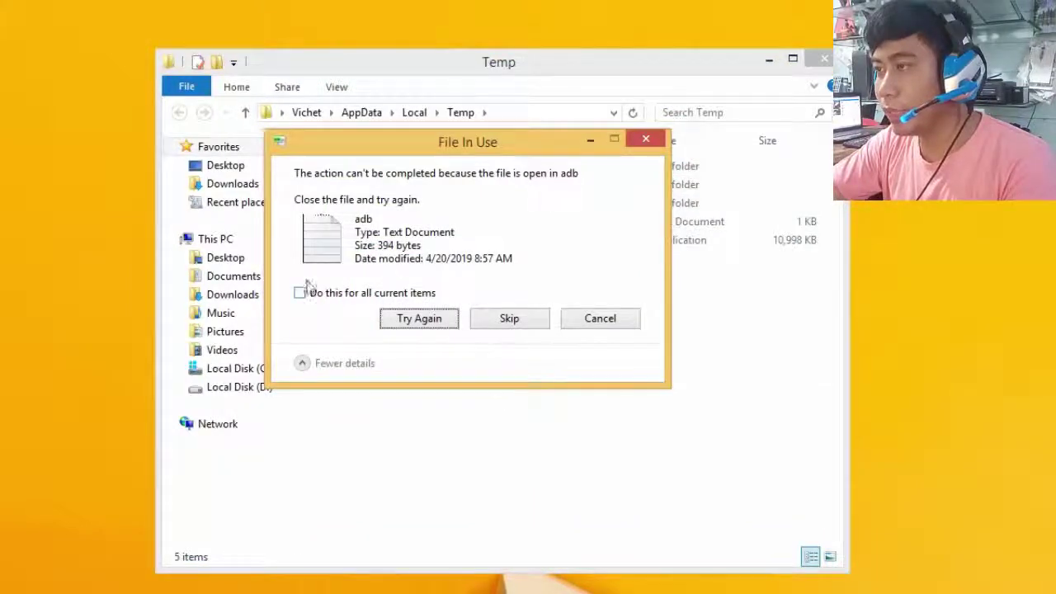
click(322, 299)
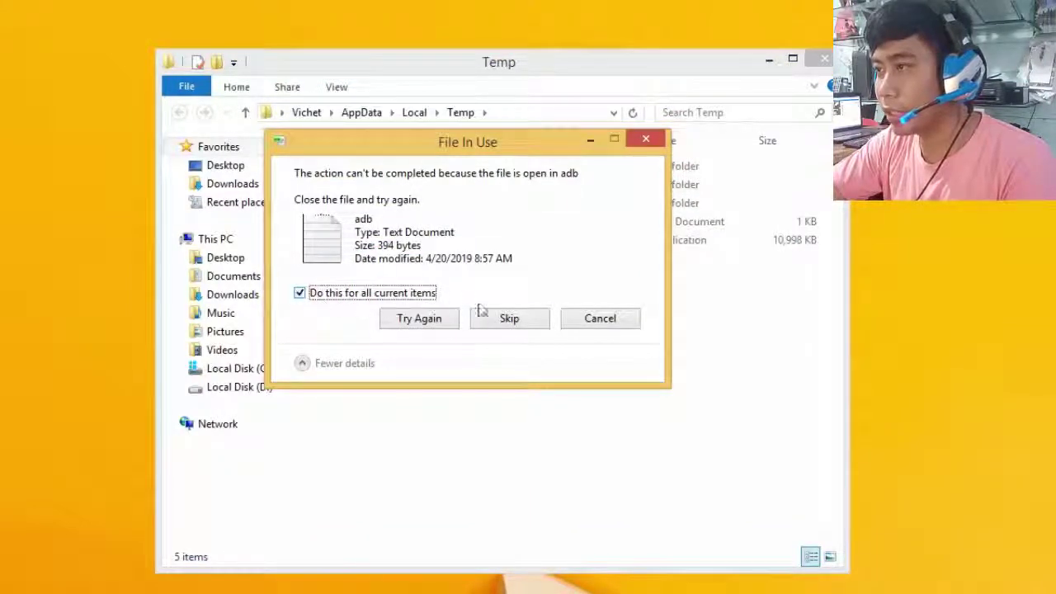
click(506, 324)
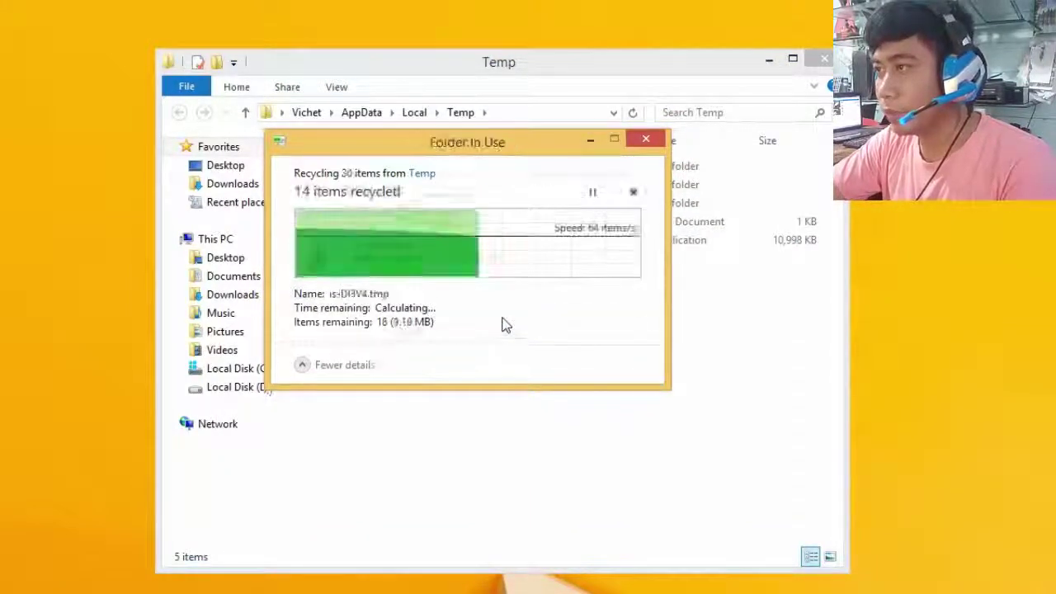
click(349, 307)
click(528, 332)
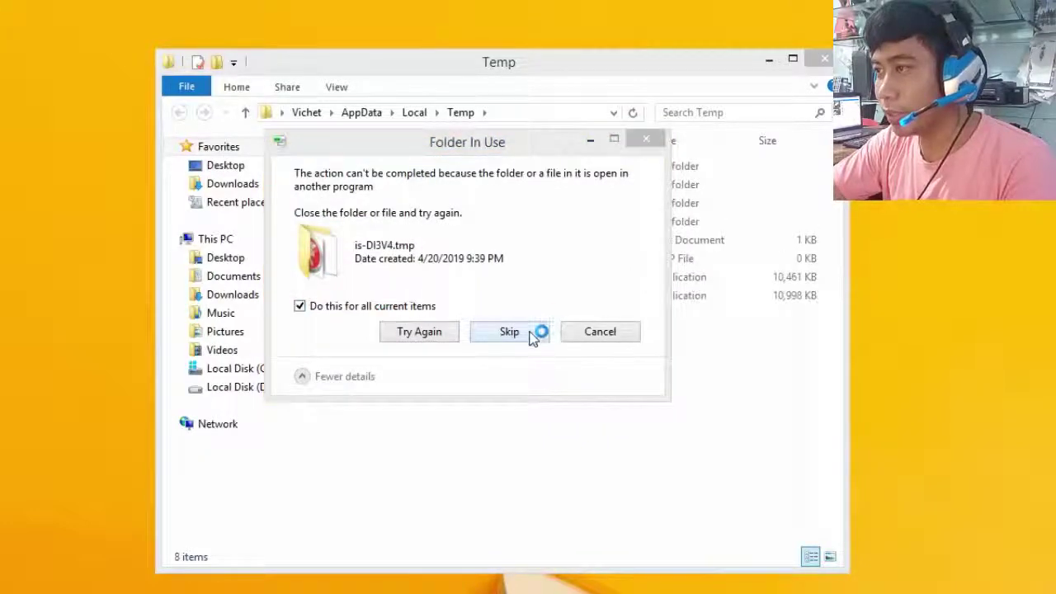
click(401, 307)
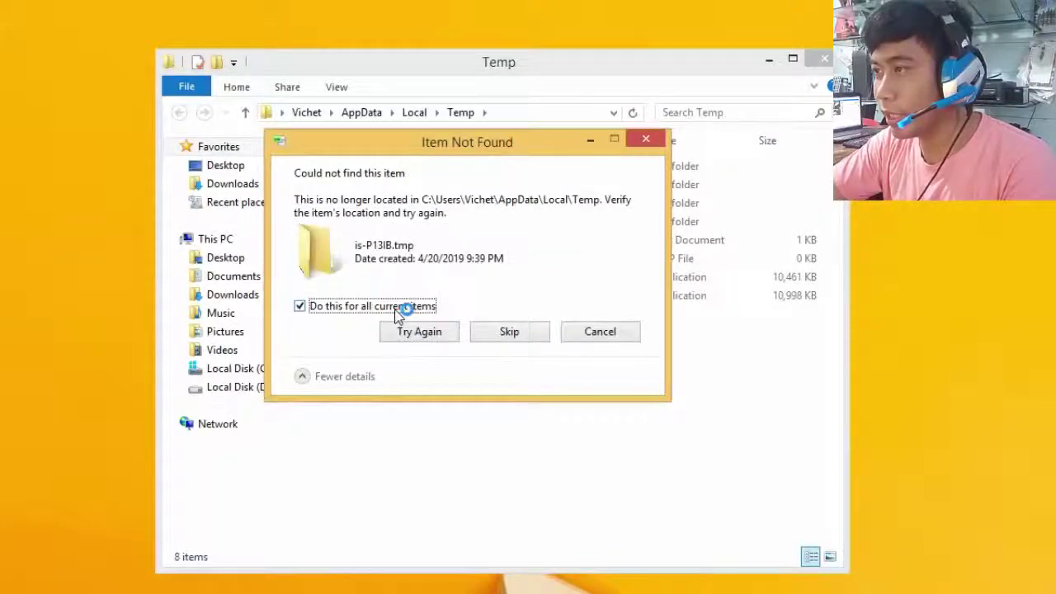
click(508, 330)
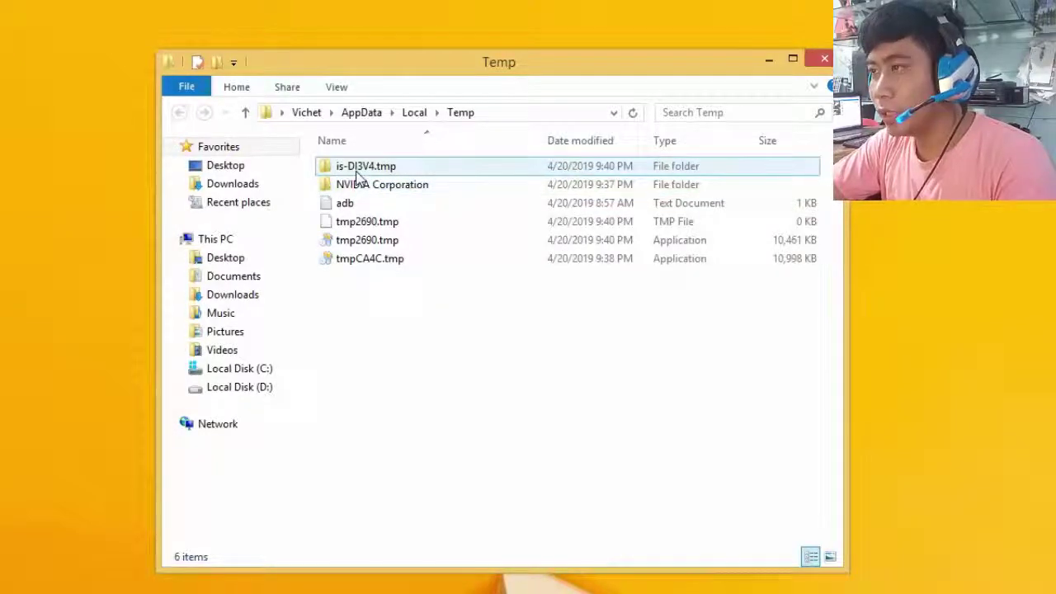
drag(314, 170, 459, 478)
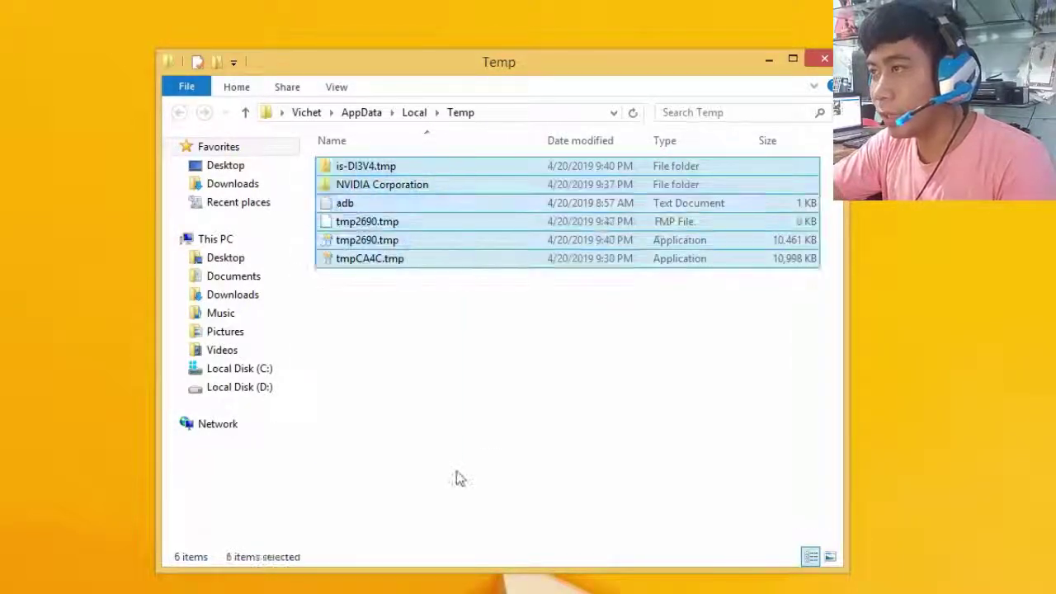
click(523, 435)
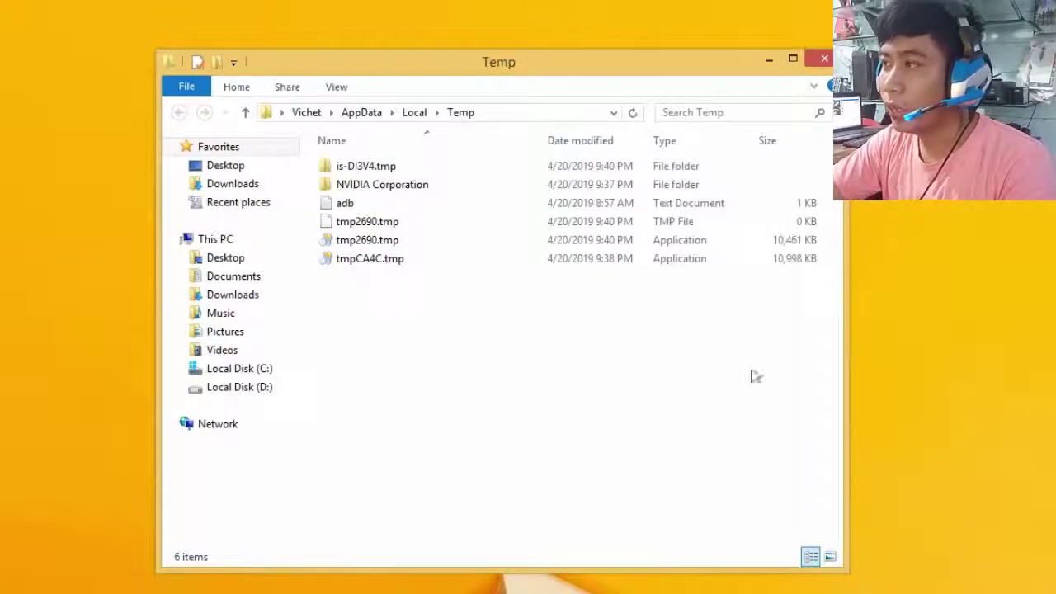
drag(746, 469, 318, 154)
click(696, 388)
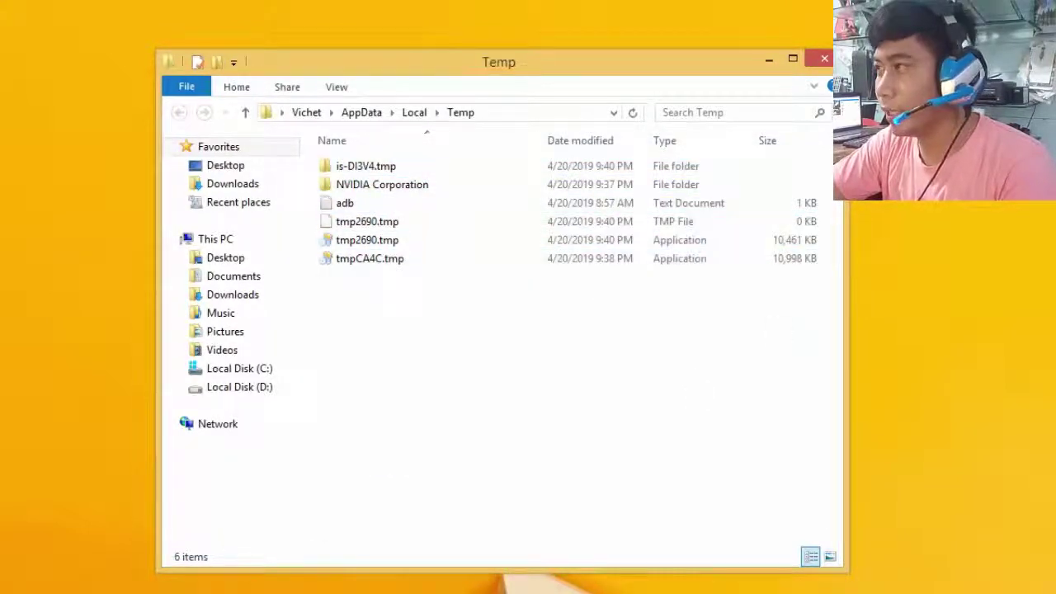
- Close the Temp folder and open the Windows Prefetch folder by running prefetch from the Run dialog
click(824, 58)
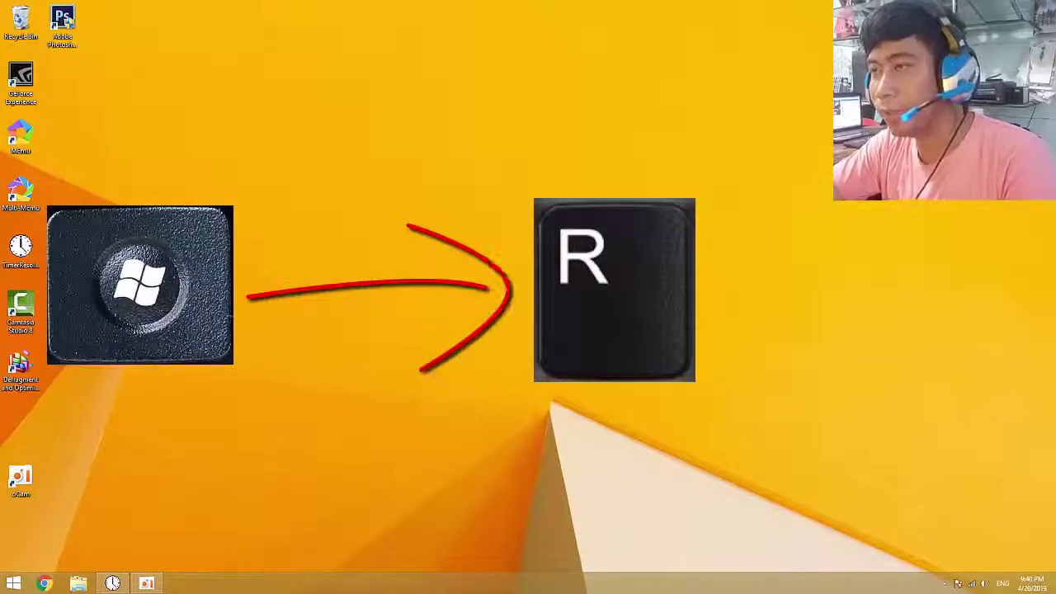
key(super+r)
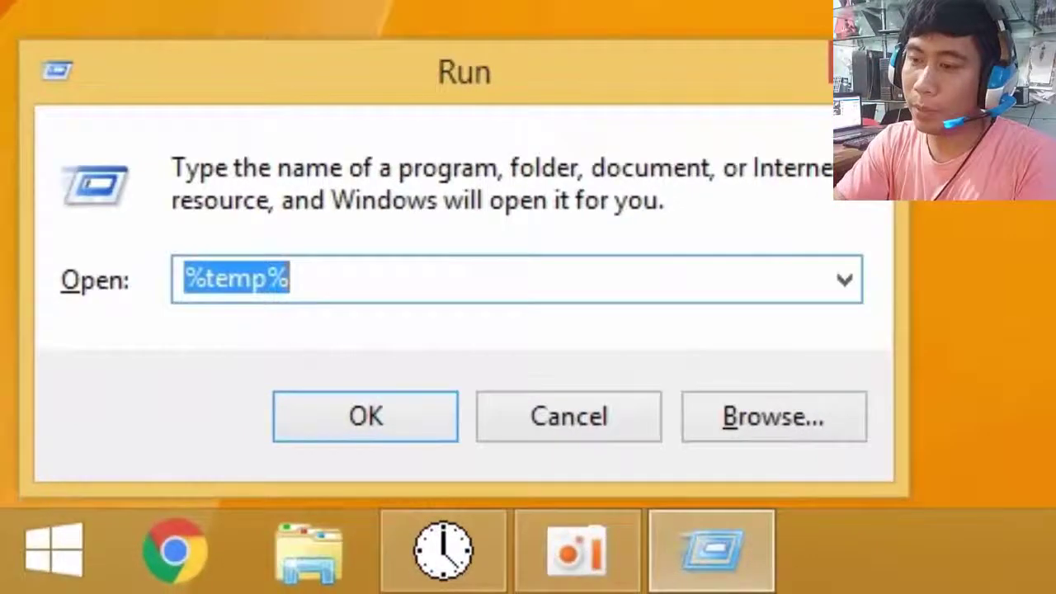
text(p)
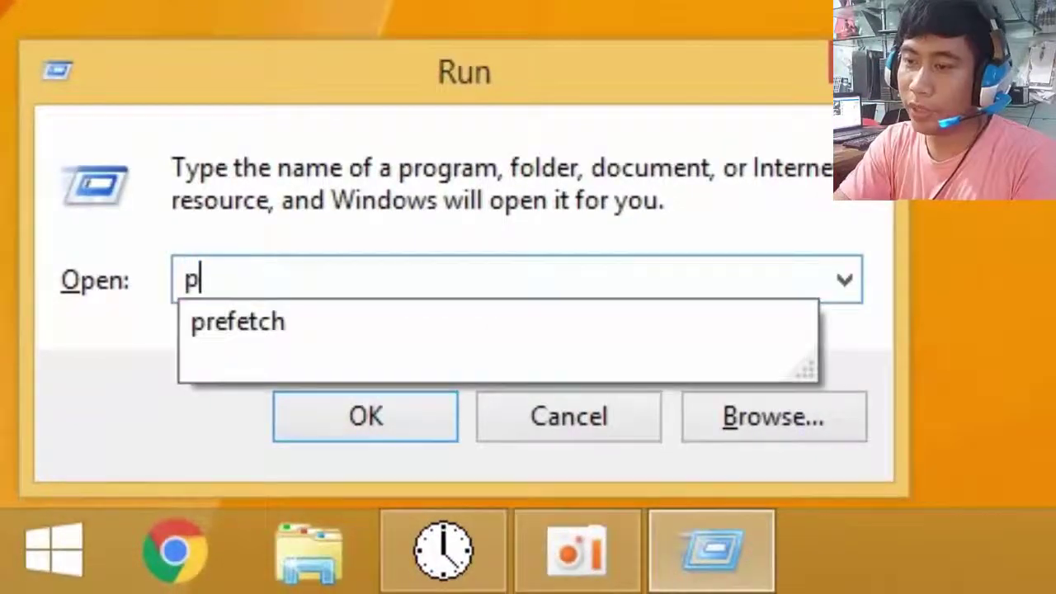
text(refe)
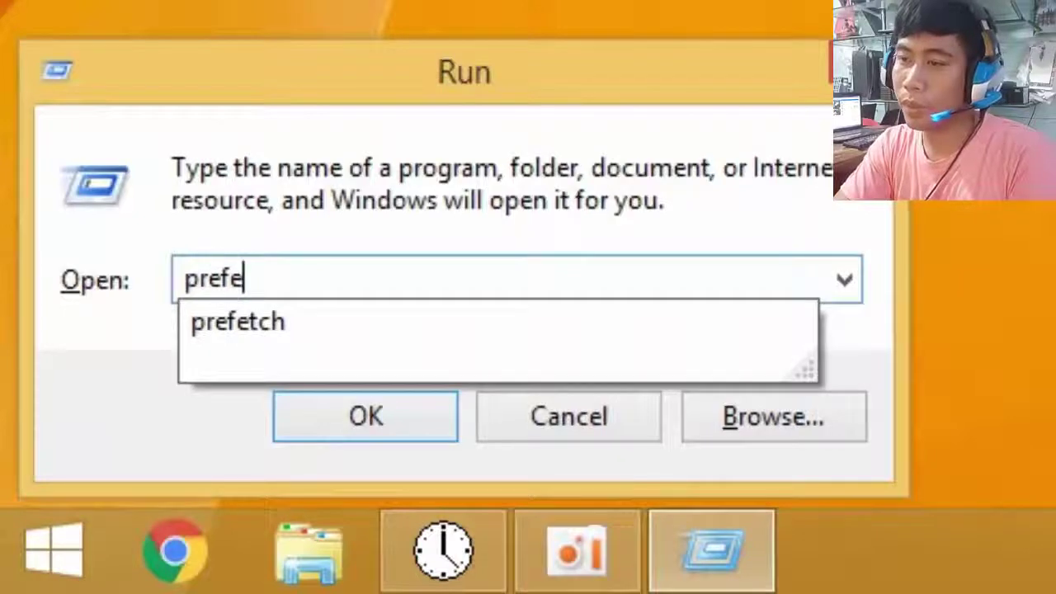
text(tch)
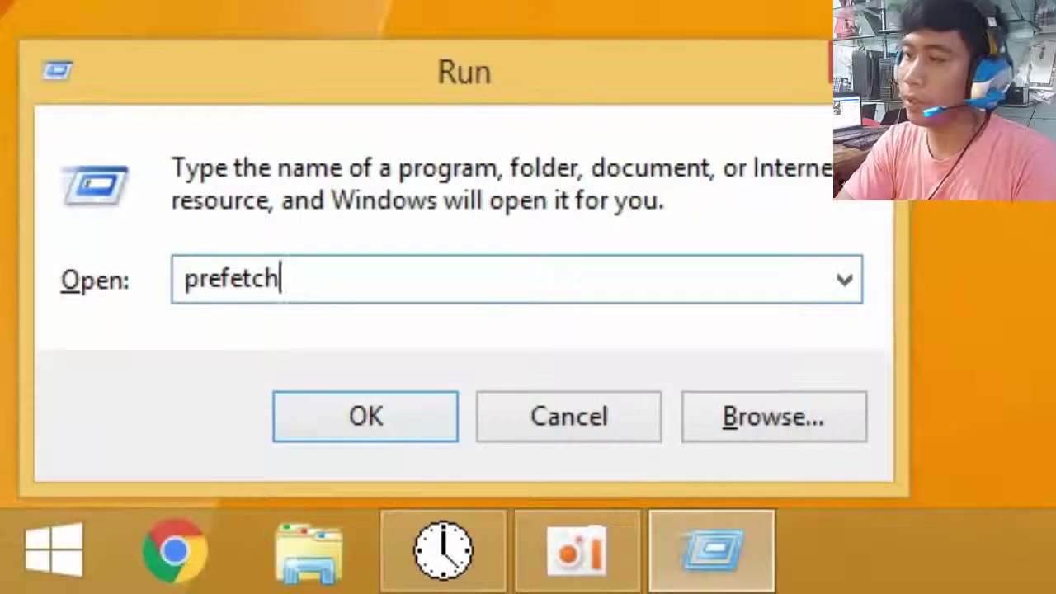
click(403, 418)
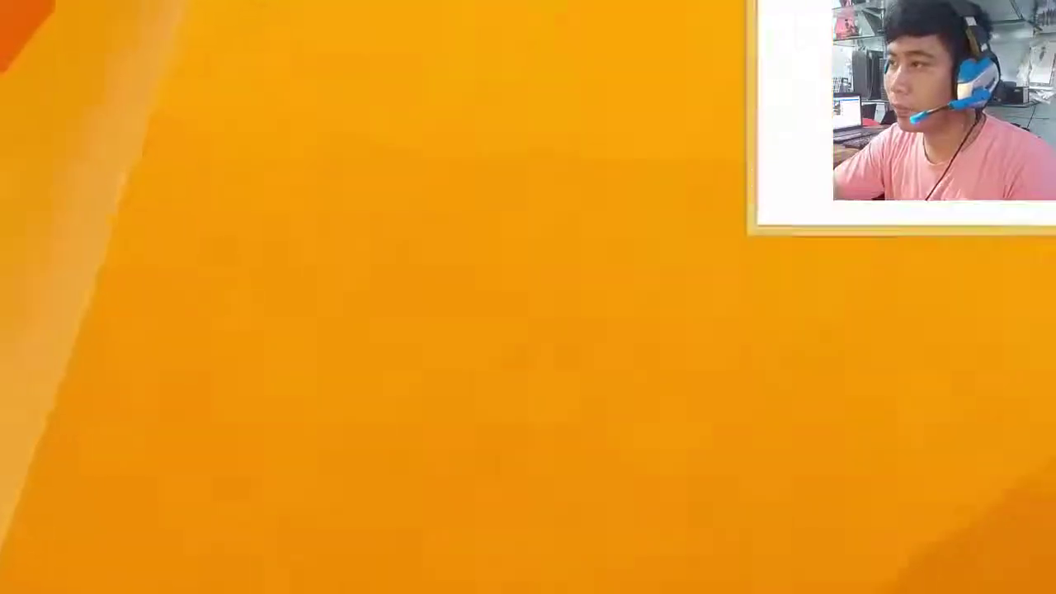
click(548, 401)
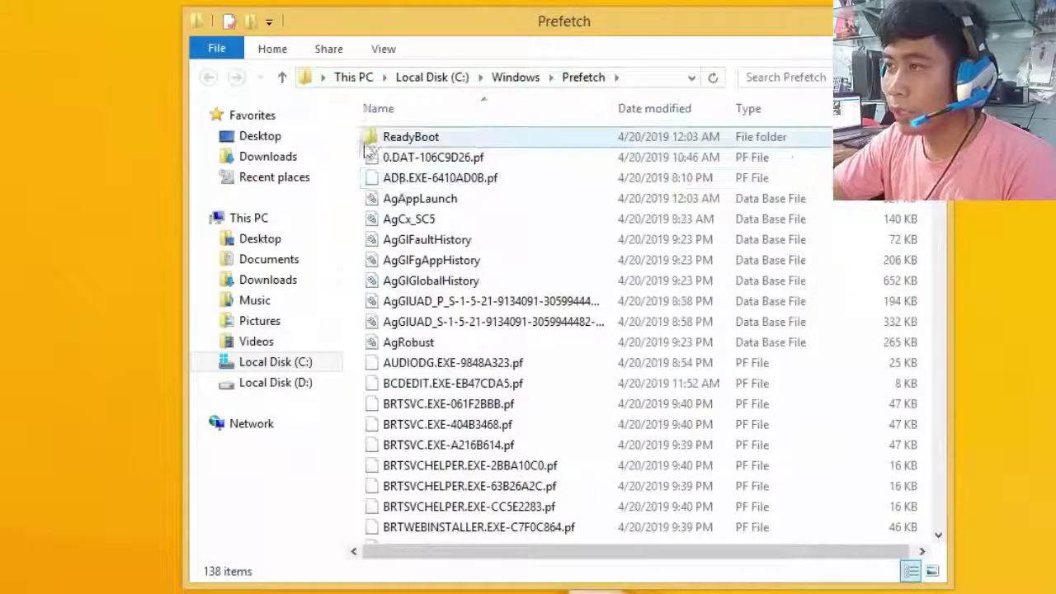
- Delete all items in the Prefetch folder and return to the desktop
drag(357, 142, 577, 511)
right_click(562, 349)
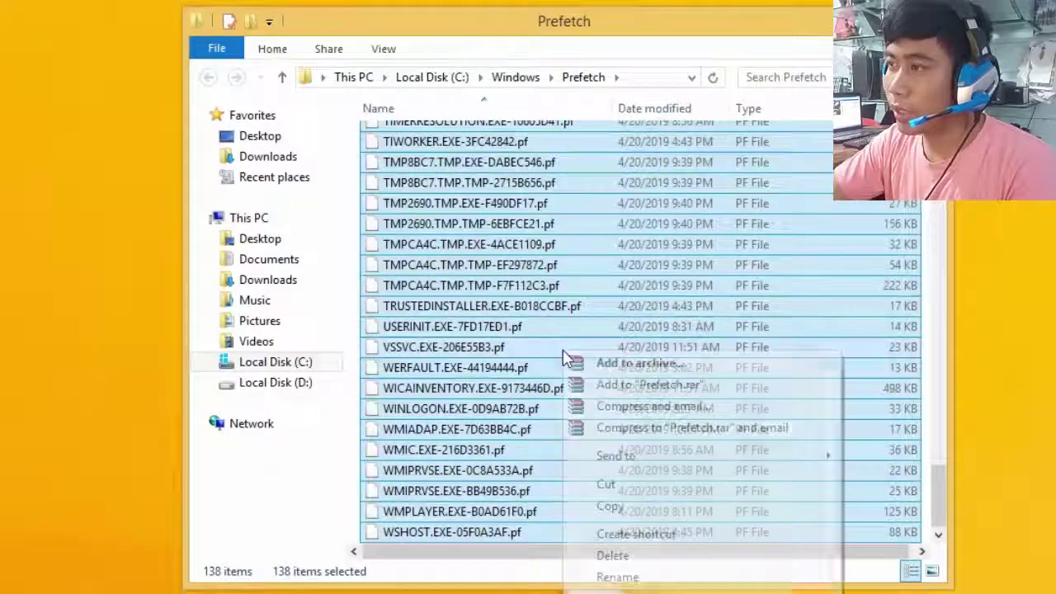
click(614, 555)
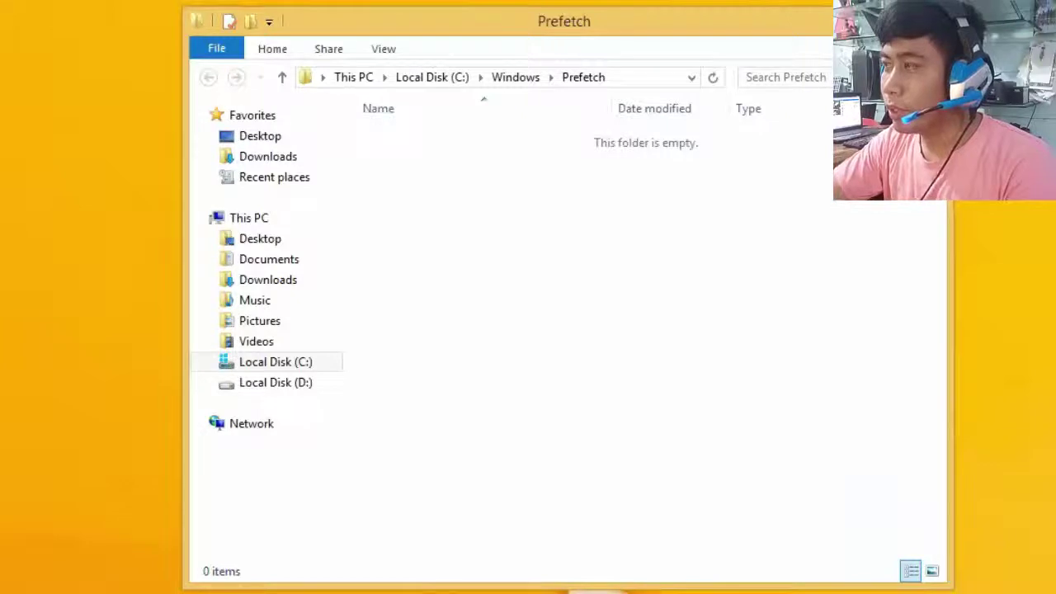
key(super+d)
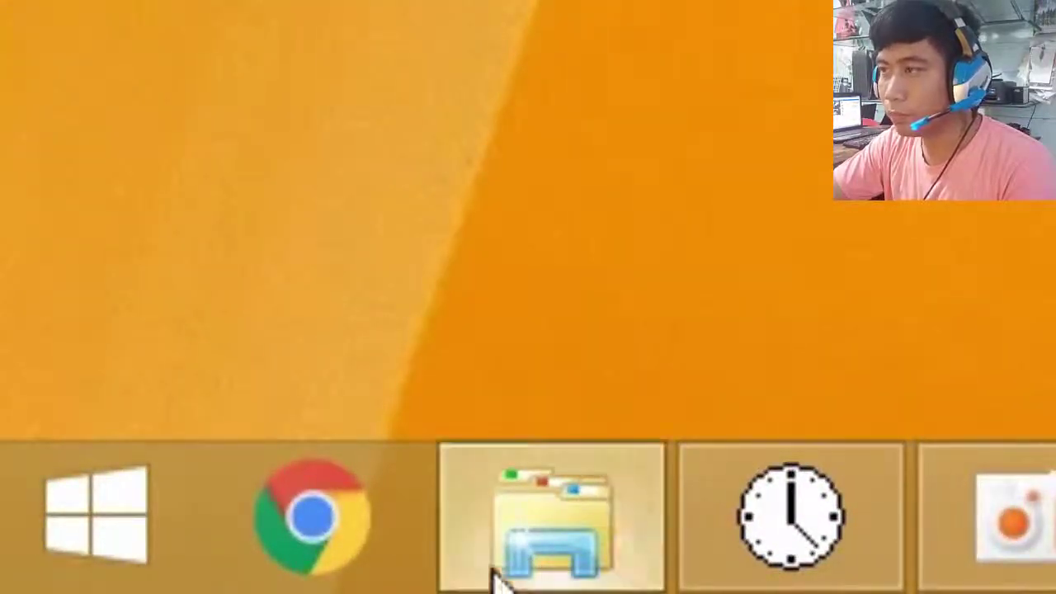
- Open the properties of Local Disk (C:) from This PC and start Disk Cleanup for that drive
click(495, 577)
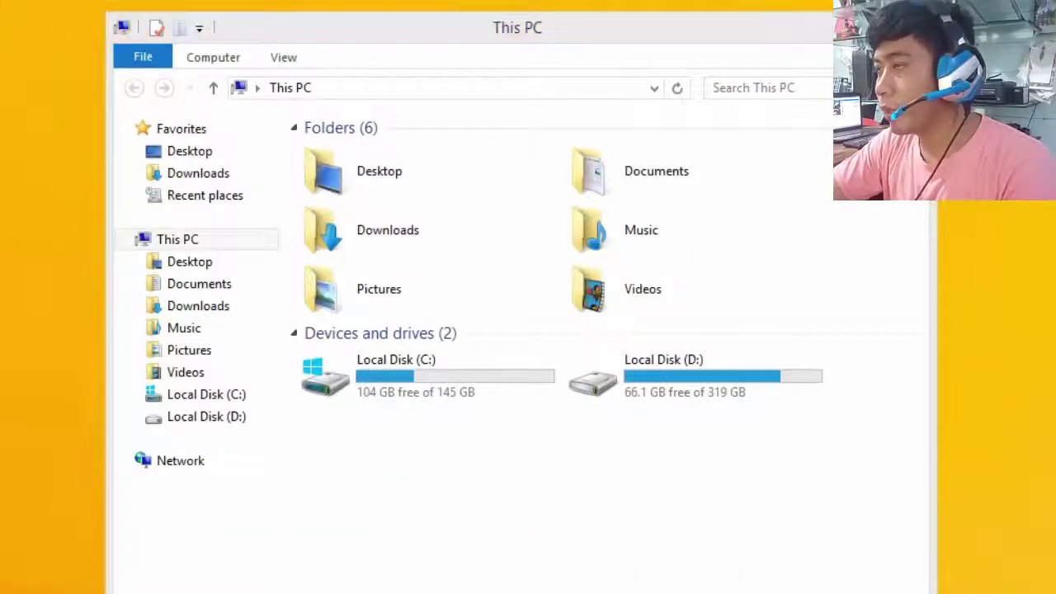
drag(577, 38, 495, 50)
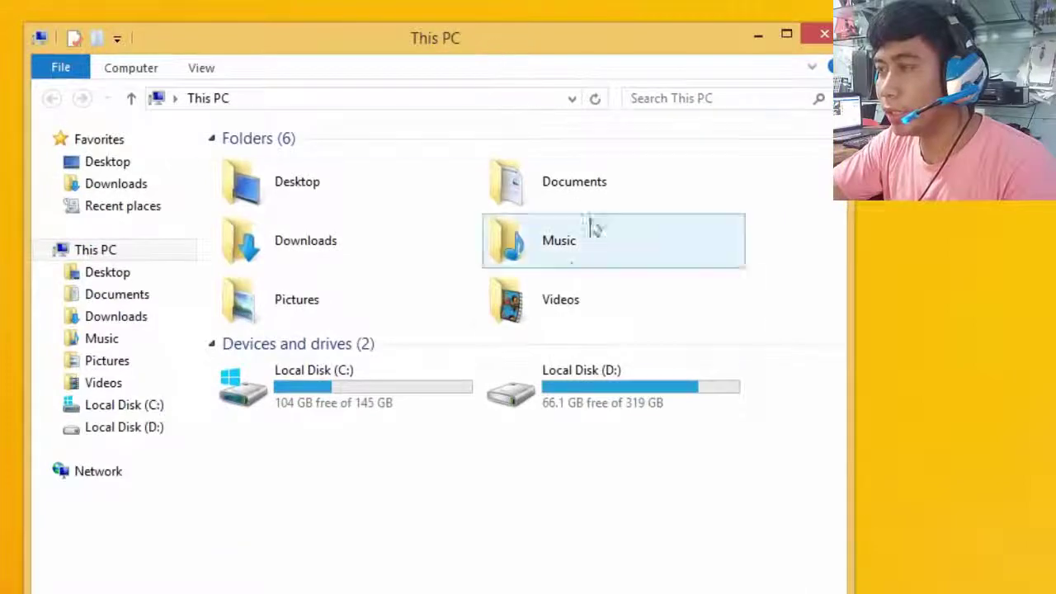
click(348, 400)
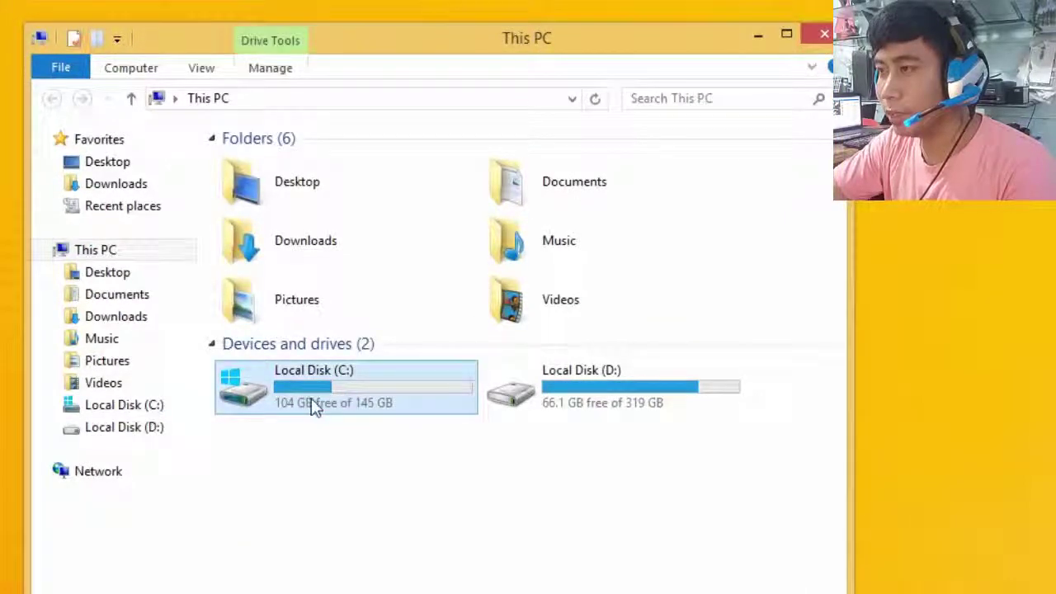
right_click(312, 404)
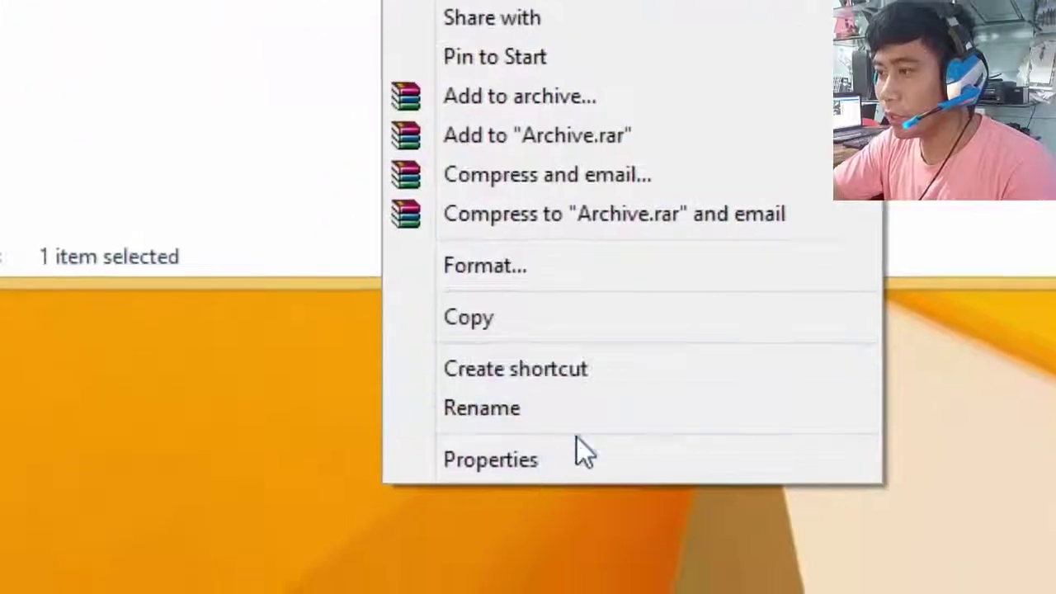
click(518, 570)
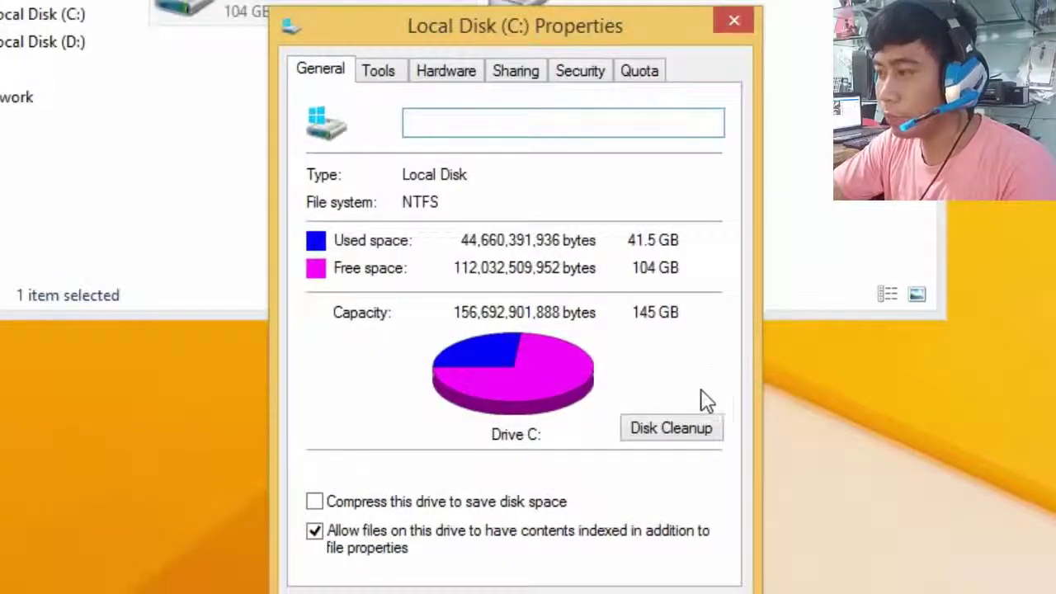
click(673, 431)
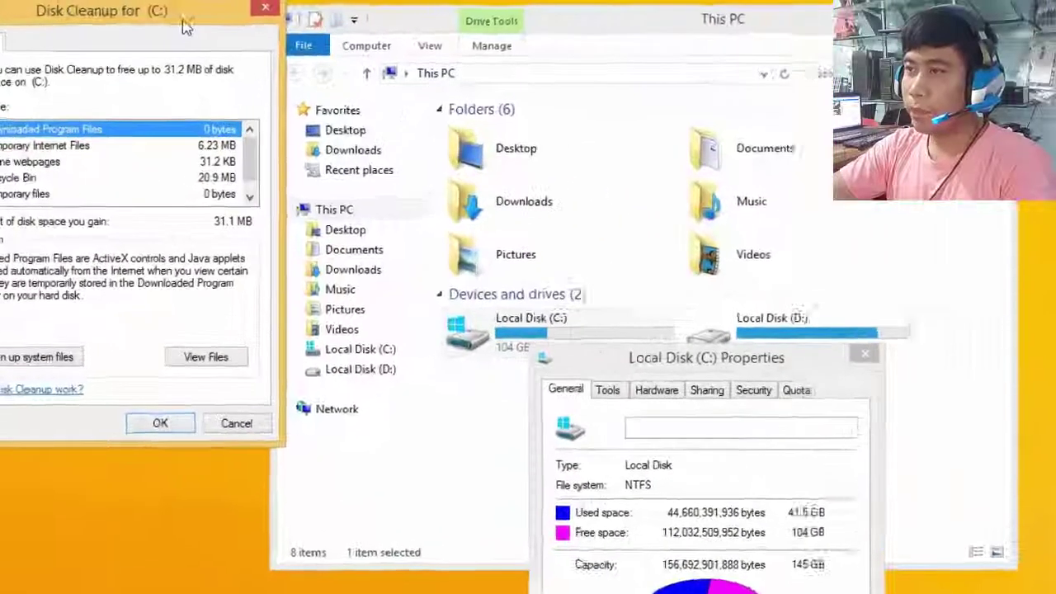
- Include Offline webpages in the files to delete for drive C: and check the remaining categories in the list
drag(163, 9, 432, 8)
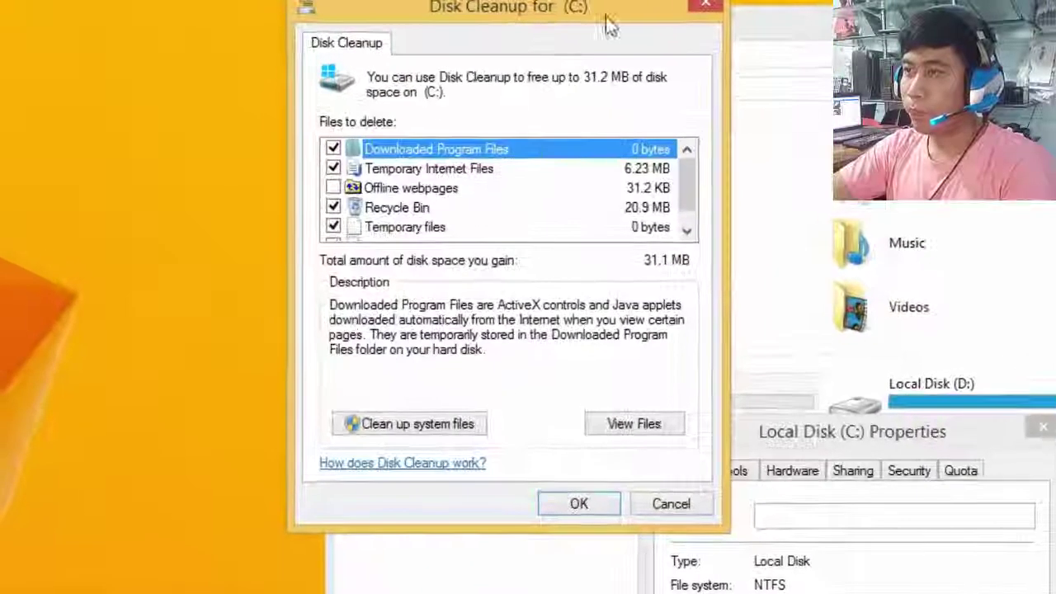
click(333, 188)
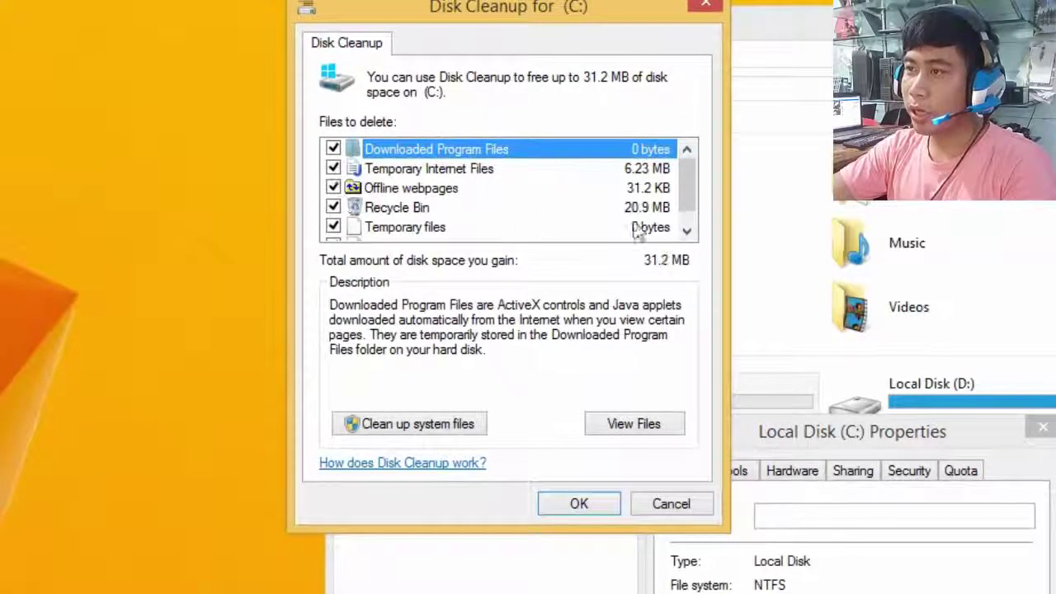
click(686, 231)
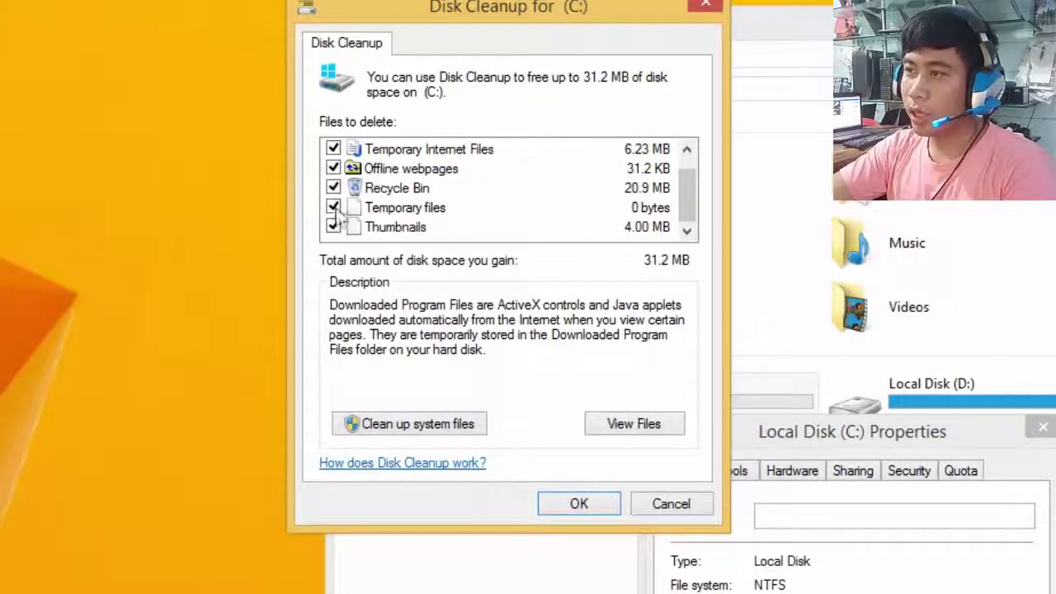
- Run Disk Cleanup on drive C: with the checked categories and permanently delete those files
scroll(355, 216, up, 1)
scroll(339, 221, down, 1)
scroll(342, 255, up, 1)
scroll(342, 256, down, 1)
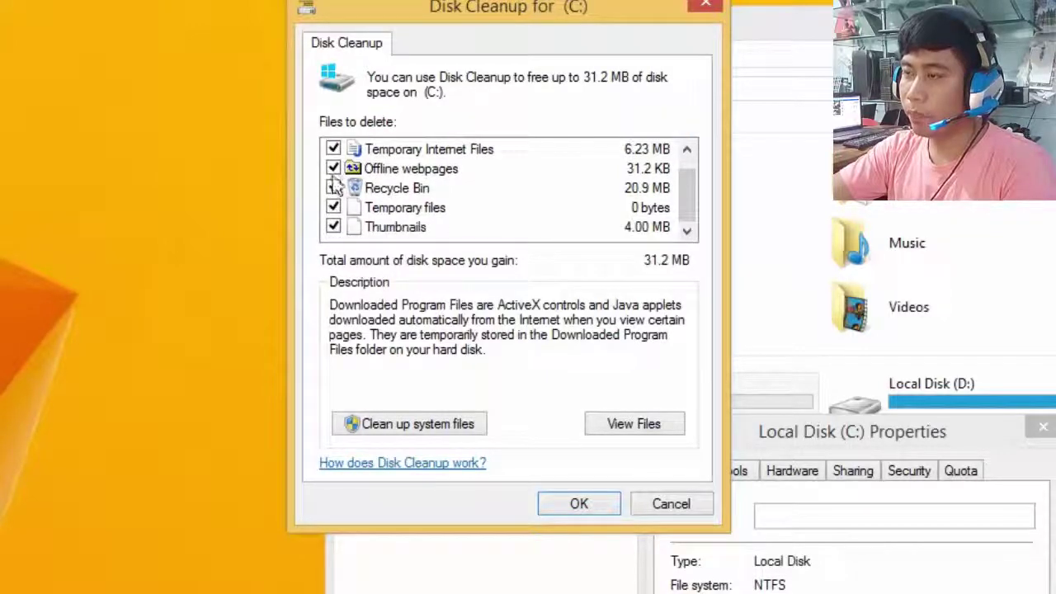
click(605, 503)
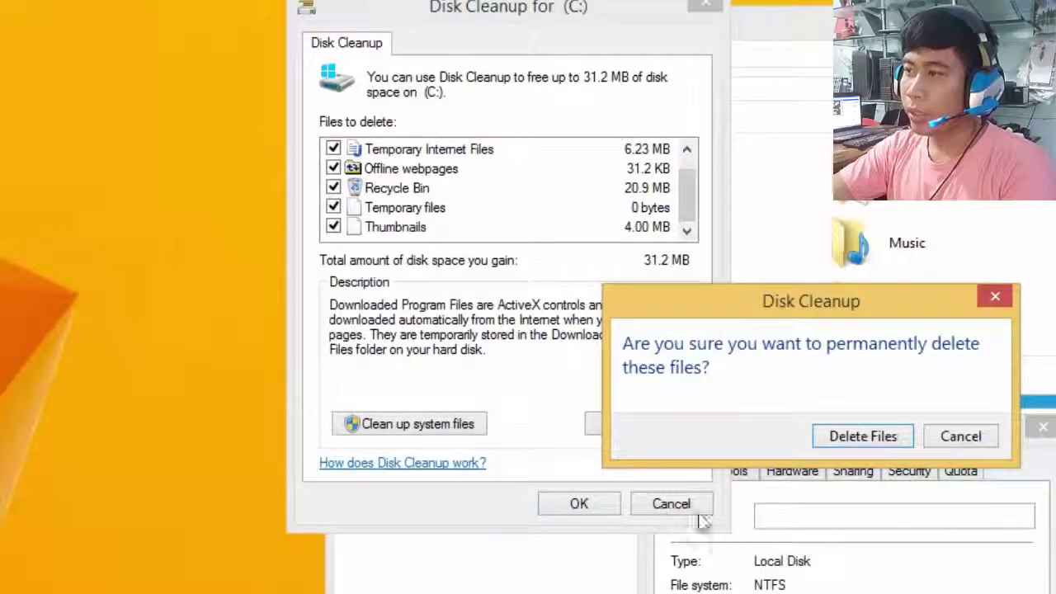
click(894, 441)
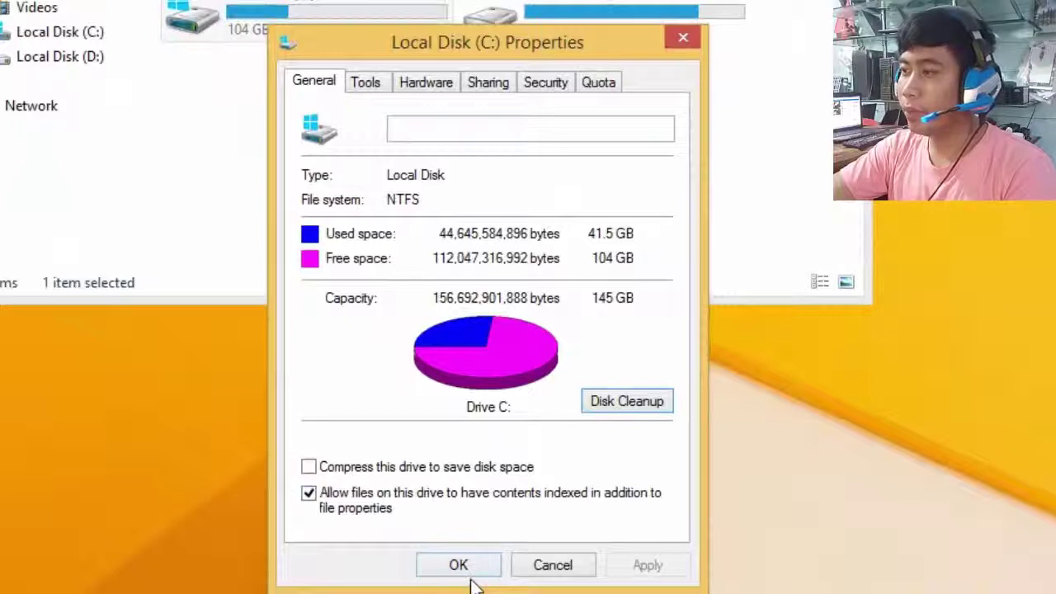
- Close the Local Disk (C:) properties and the This PC window, and refresh the desktop
click(463, 569)
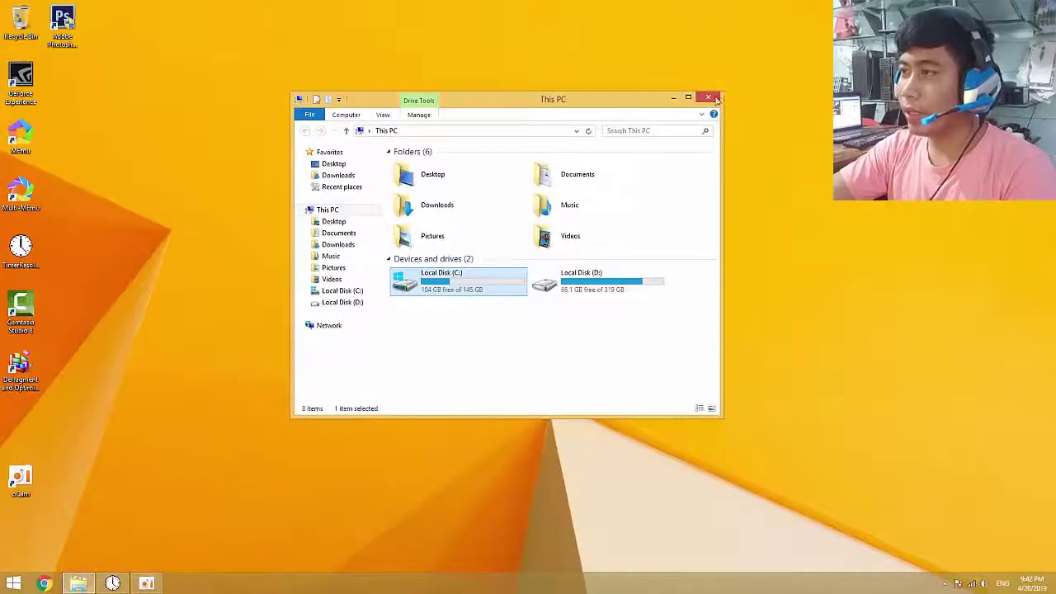
click(715, 99)
right_click(413, 212)
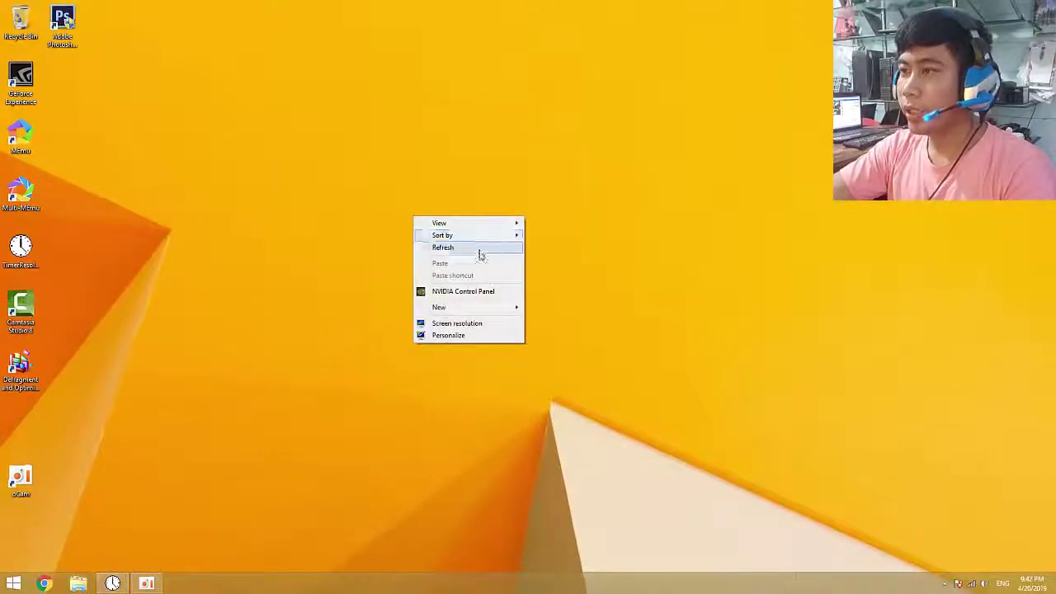
click(479, 254)
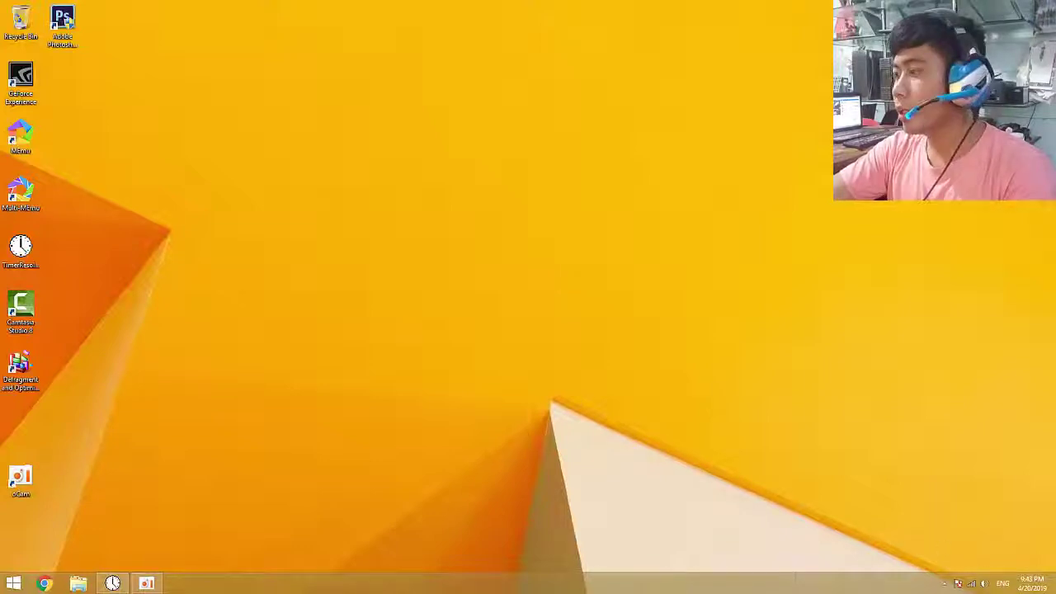
click(944, 583)
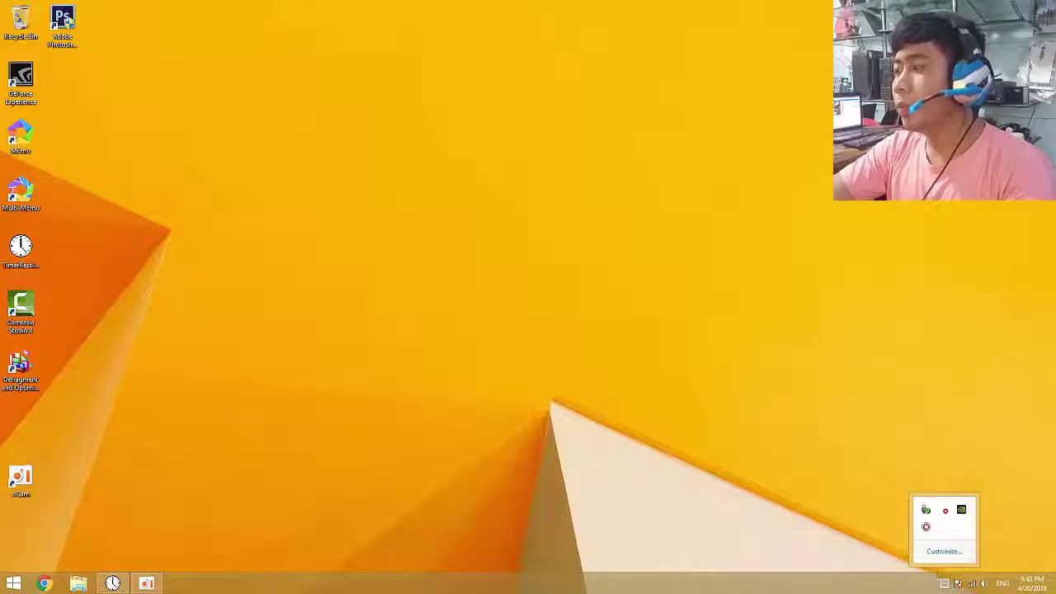
click(626, 437)
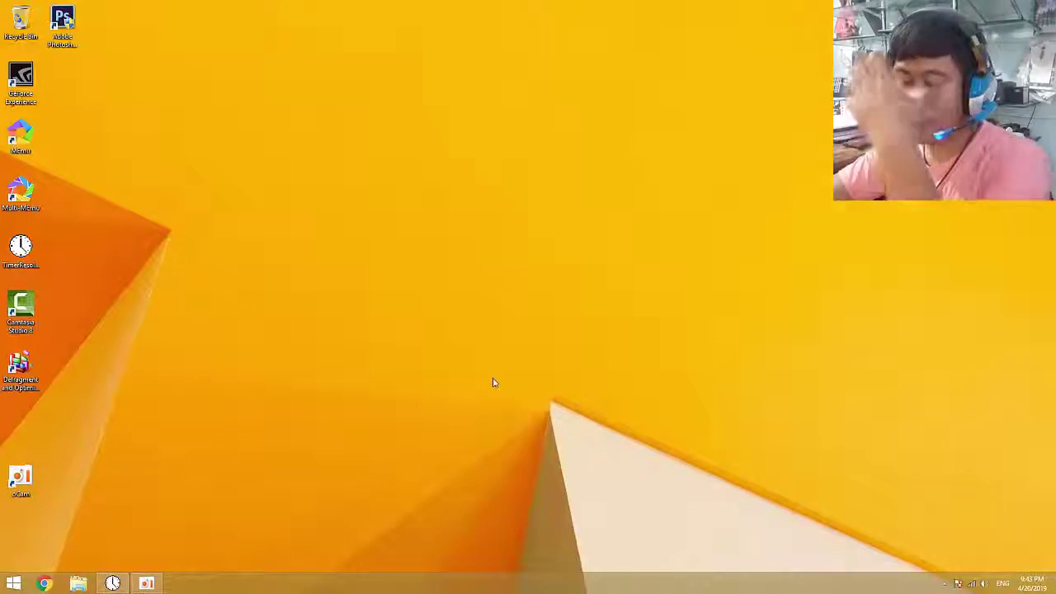